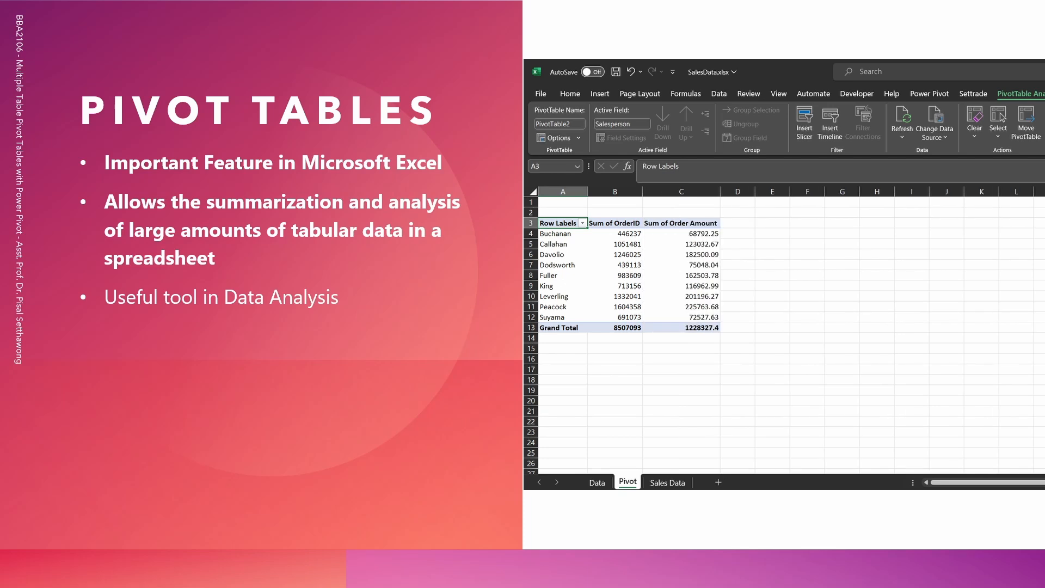
- Summarize the OrderID values in the pivot table by Count
{"action": "right_click", "coordinate": [645, 267]}
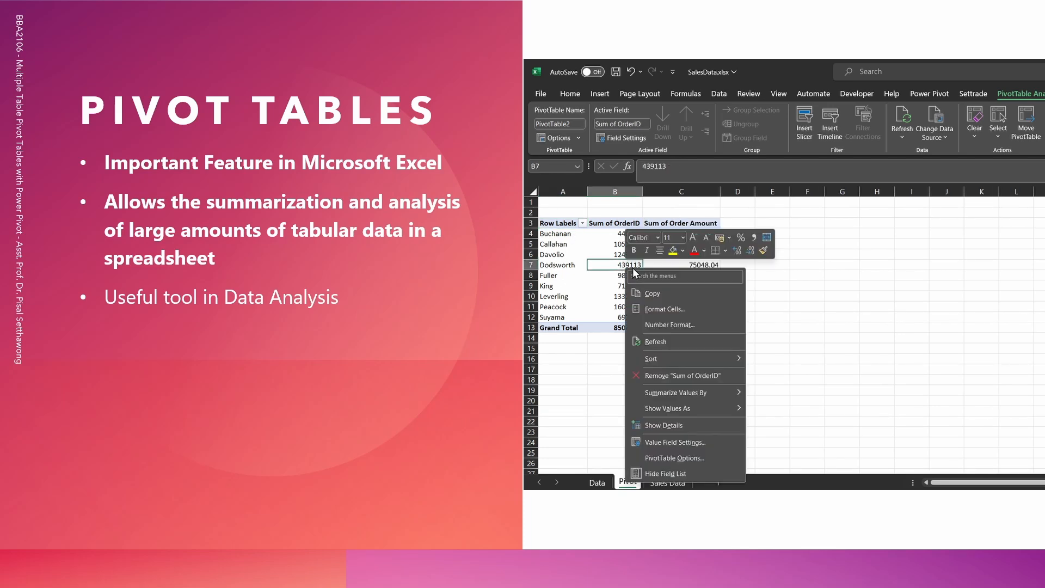
{"action": "mouse_move", "coordinate": [711, 393]}
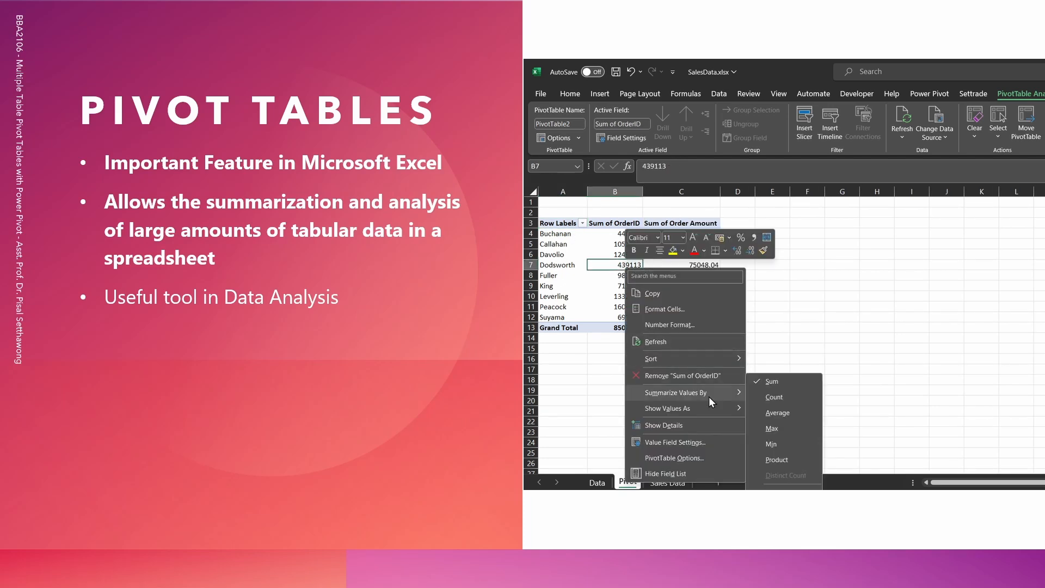
{"action": "left_click", "coordinate": [786, 400]}
- Format the Sum of Order Amount values in C4:C13, including the grand total, as $ English (United States) accounting
{"action": "left_click", "coordinate": [708, 267]}
{"action": "left_click_drag", "start_coordinate": [705, 233], "coordinate": [712, 329]}
{"action": "left_click", "coordinate": [573, 96]}
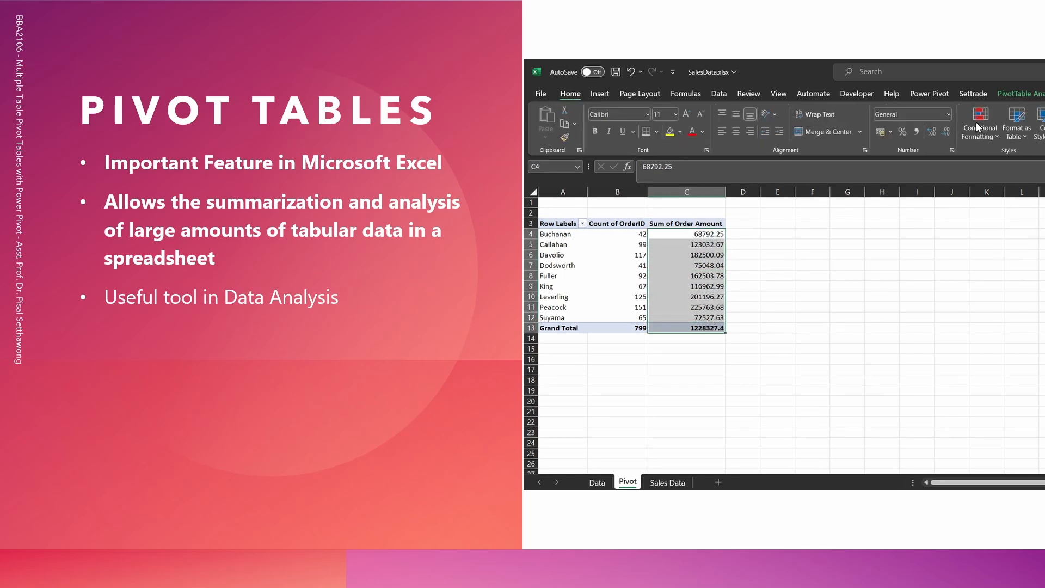
{"action": "left_click", "coordinate": [891, 132]}
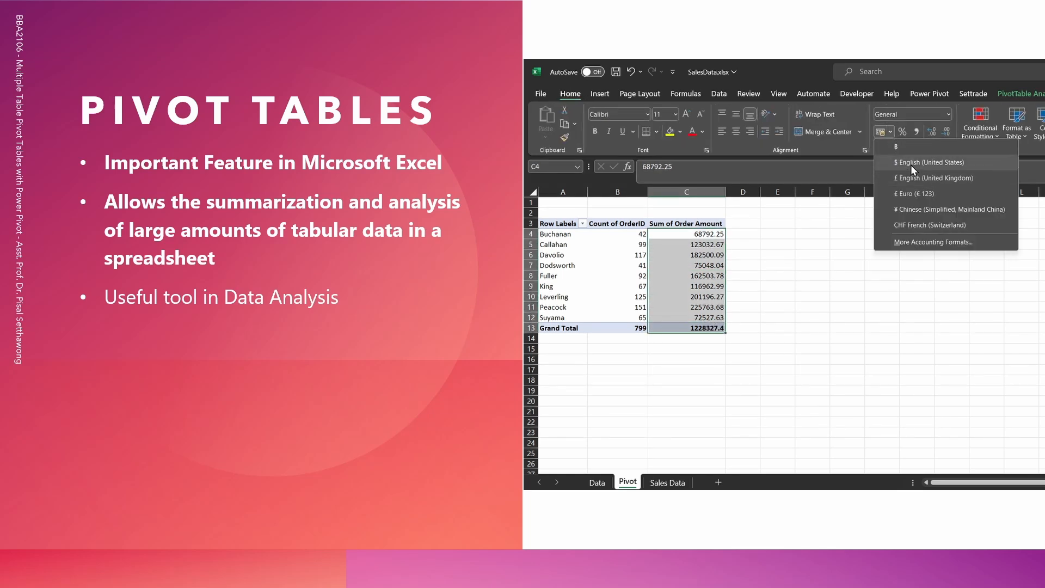
{"action": "left_click", "coordinate": [914, 164]}
- Rename the Count of OrderID value field as "Order No"
{"action": "double_click", "coordinate": [612, 222]}
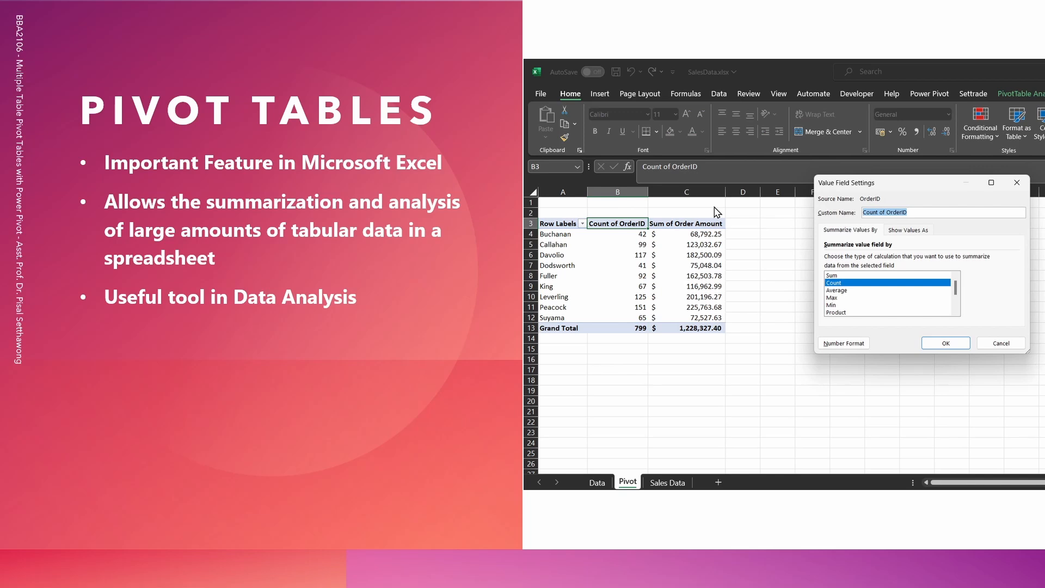
{"action": "type", "text": "N"}
{"action": "key", "text": "BackSpace"}
{"action": "type", "text": "Order No"}
{"action": "key", "text": "Return"}
- Rename the Sum of Order Amount header in C3 as "Total Order"
{"action": "key", "text": "Right"}
{"action": "key", "text": "F2"}
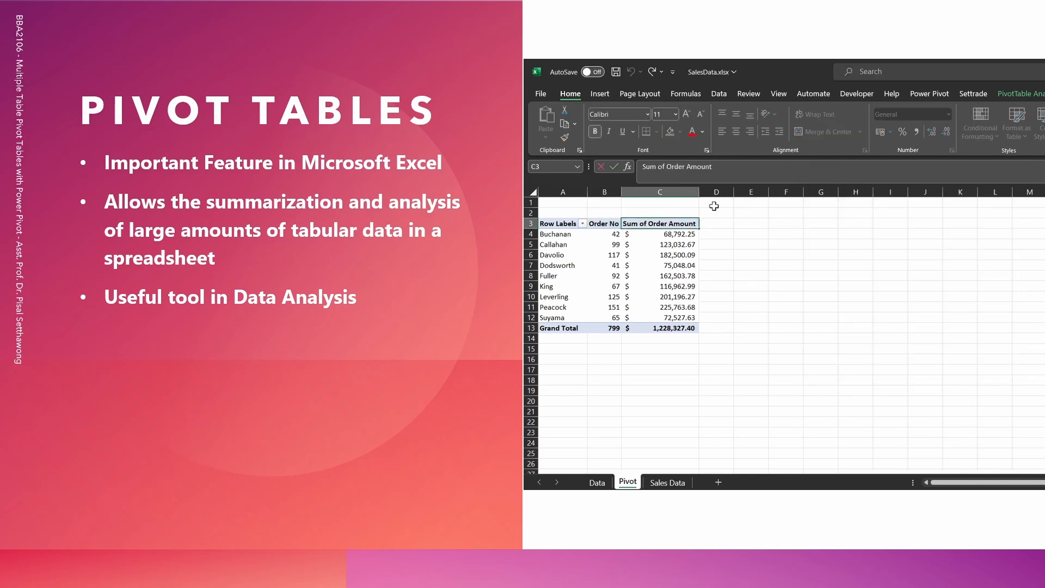
{"action": "key", "text": "Home"}
{"action": "key", "text": "ctrl+shift+Right"}
{"action": "key", "text": "shift+End"}
{"action": "key", "text": "BackSpace"}
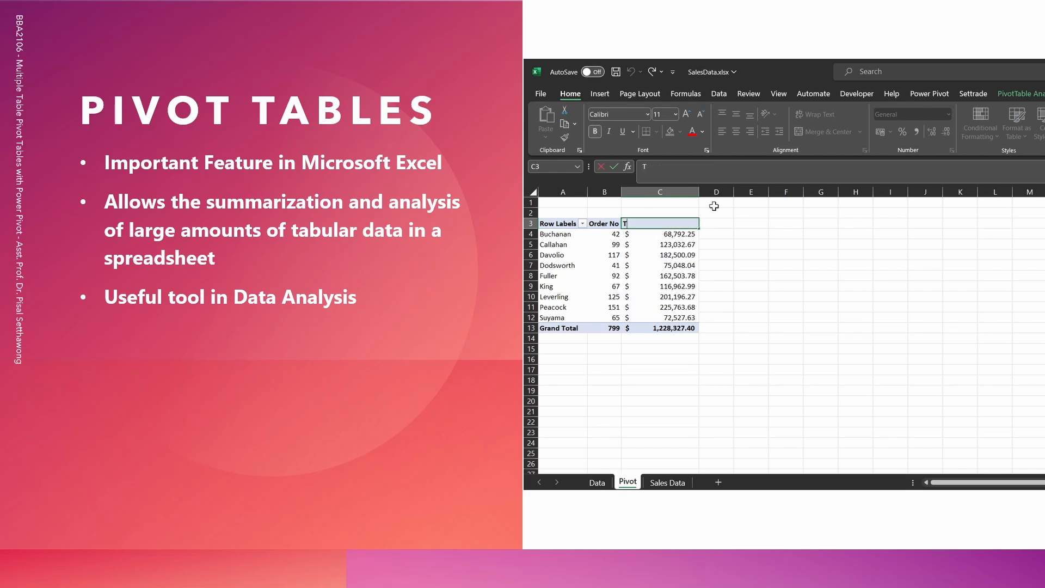
{"action": "type", "text": "Total Order"}
{"action": "key", "text": "Return"}
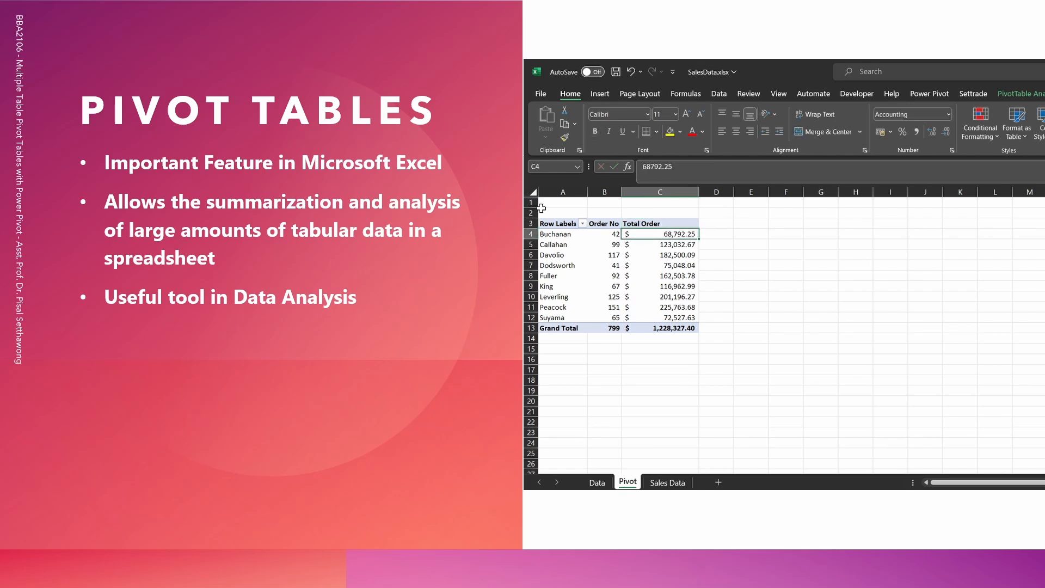
- Open the Row Labels header in A3 for editing and clear its text
{"action": "left_click", "coordinate": [558, 224]}
{"action": "double_click", "coordinate": [558, 224]}
{"action": "type", "text": "S"}
{"action": "key", "text": "Home"}
{"action": "key", "text": "shift+End"}
{"action": "key", "text": "BackSpace"}
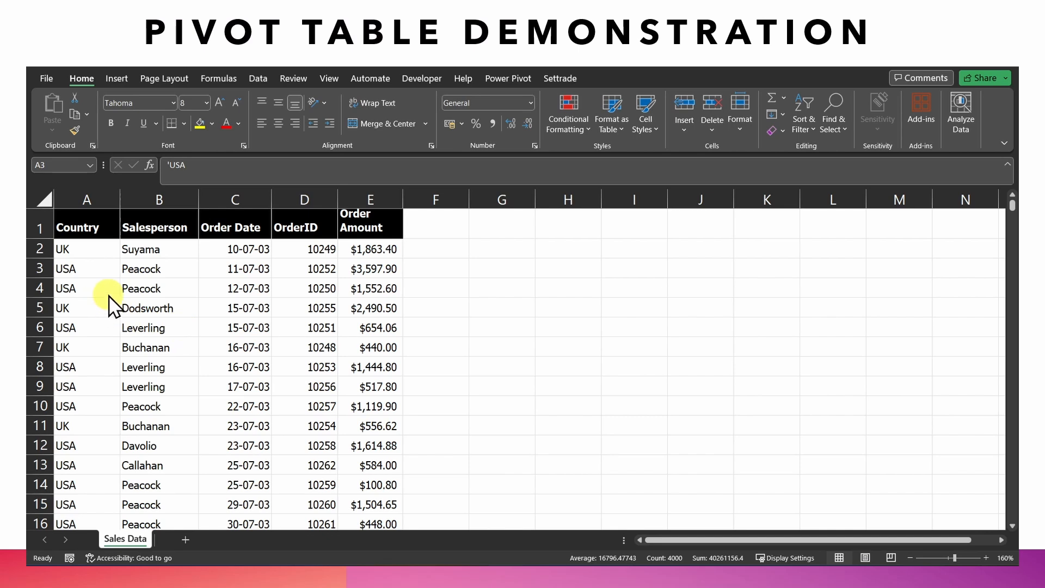
- Create a PivotTable on a new worksheet from the Sales Data range A1:E800
{"action": "key", "text": "ctrl+a"}
{"action": "key", "text": "ctrl+a"}
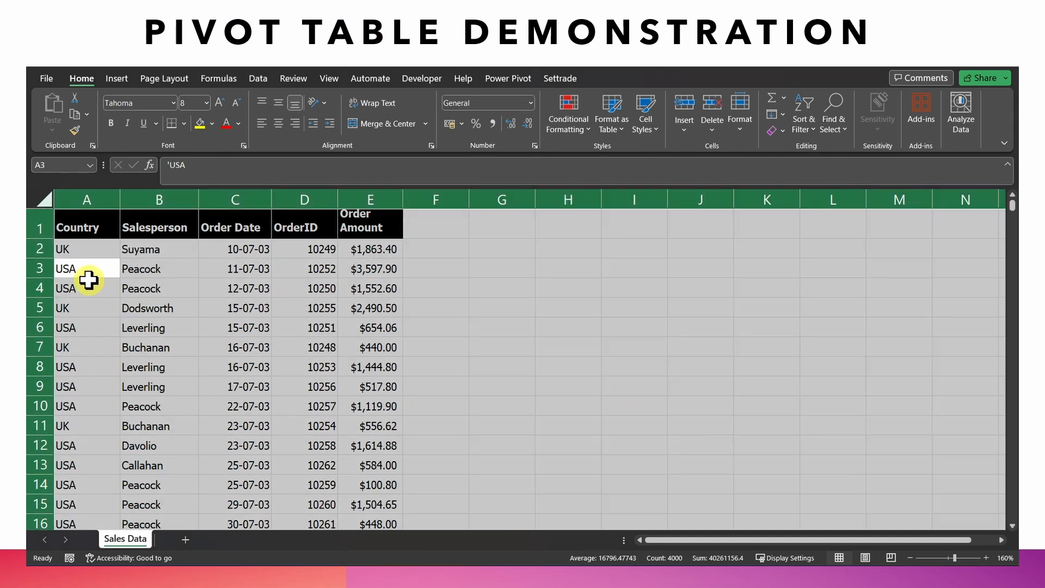
{"action": "left_click", "coordinate": [76, 221]}
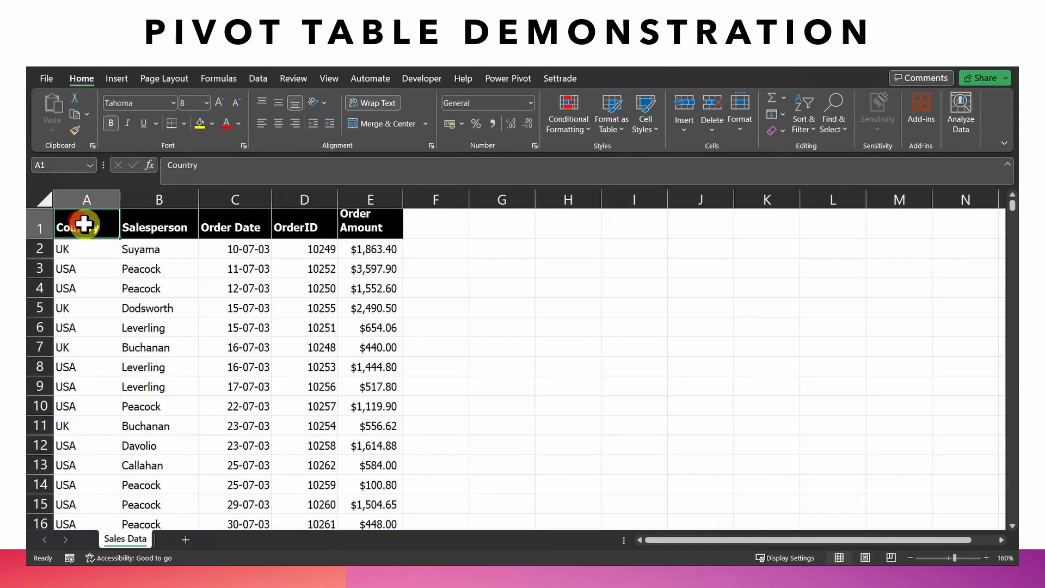
{"action": "key", "text": "ctrl+shift+End"}
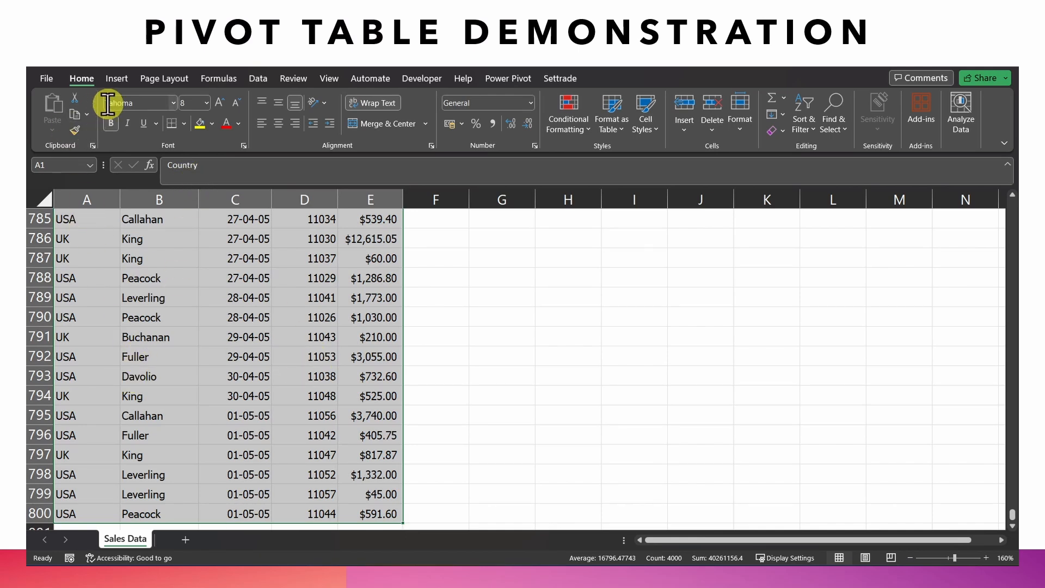
{"action": "left_click", "coordinate": [116, 77]}
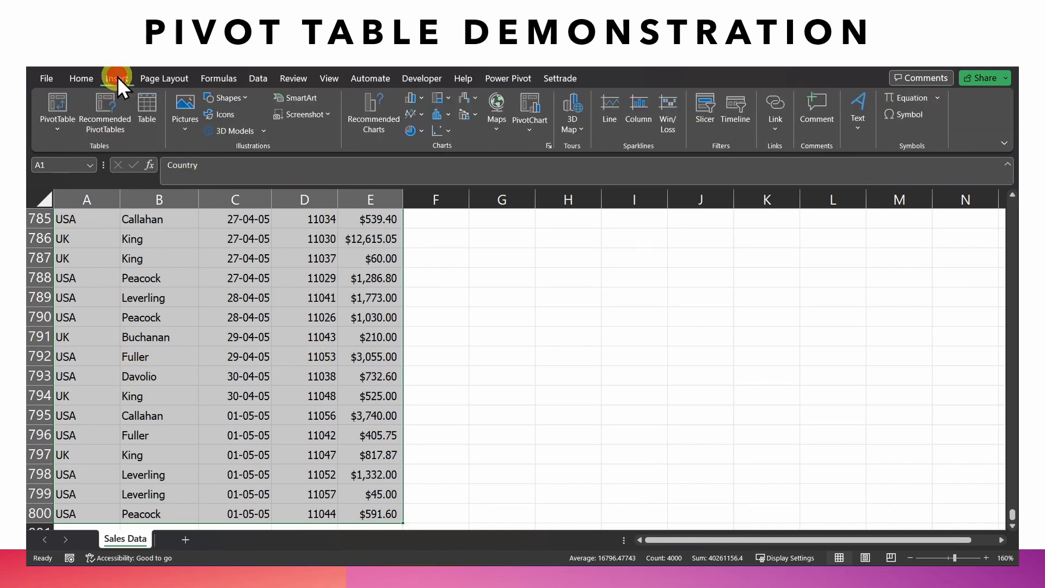
{"action": "left_click", "coordinate": [57, 105]}
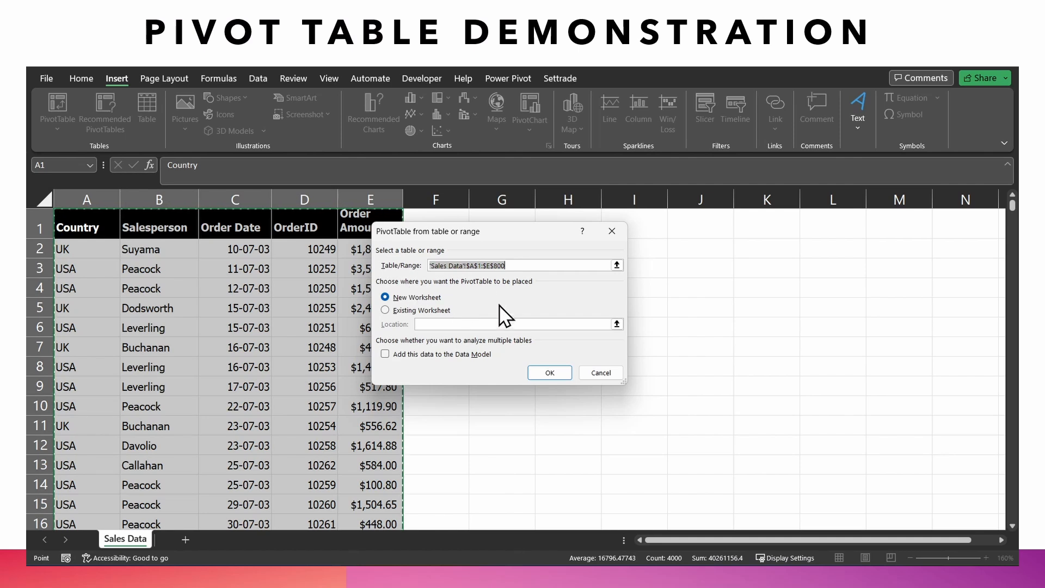
{"action": "left_click", "coordinate": [547, 373]}
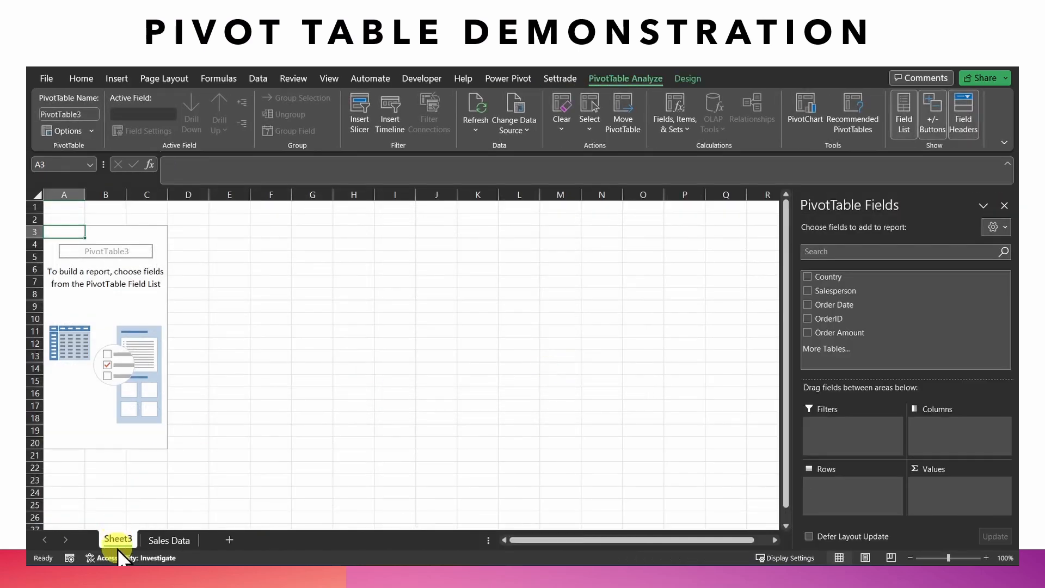
- Rename the new pivot worksheet as "PivotTable"
{"action": "left_click", "coordinate": [124, 539]}
{"action": "type", "text": "P"}
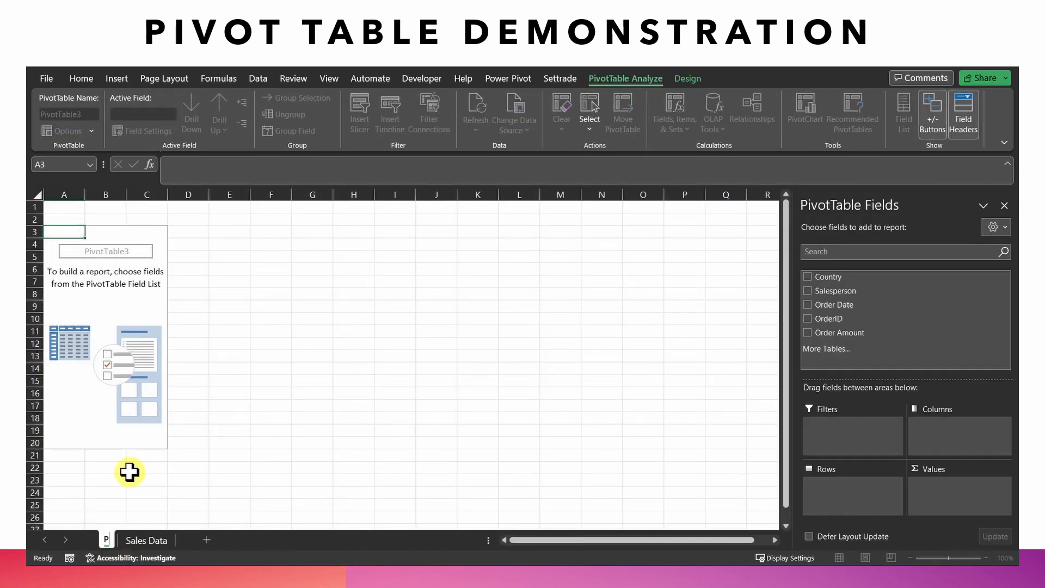
{"action": "type", "text": "ivotTable"}
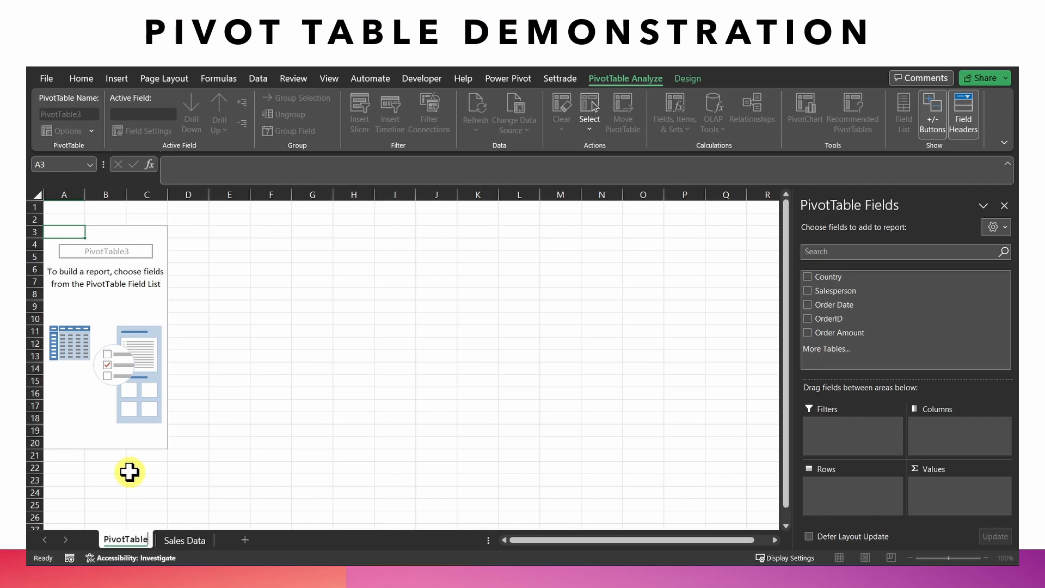
{"action": "key", "text": "Return"}
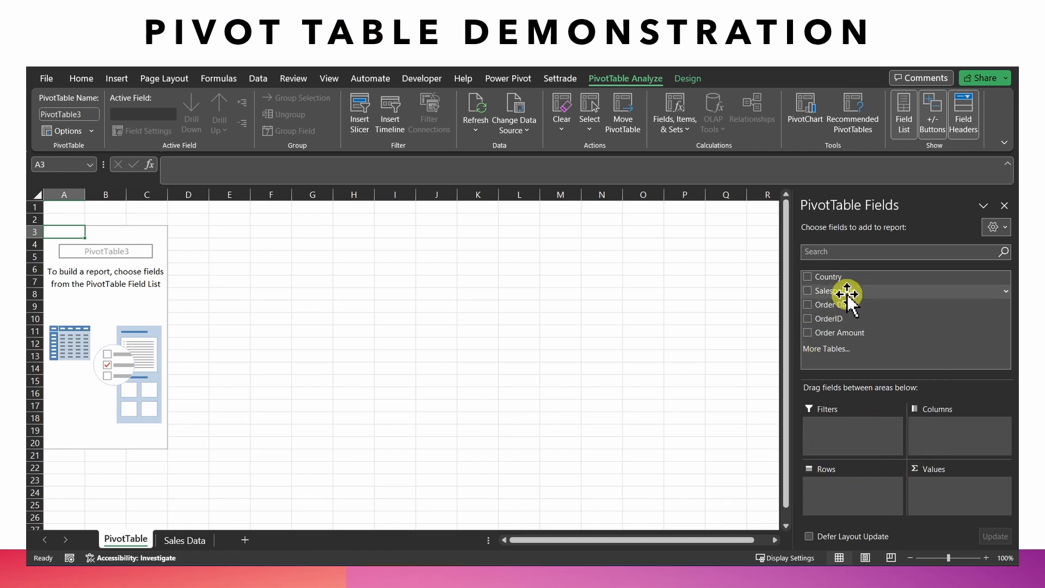
- Add the Salesperson field to the pivot table's rows and rename the Row Labels header as "SalesPerson"
{"action": "left_click_drag", "start_coordinate": [830, 289], "coordinate": [835, 494]}
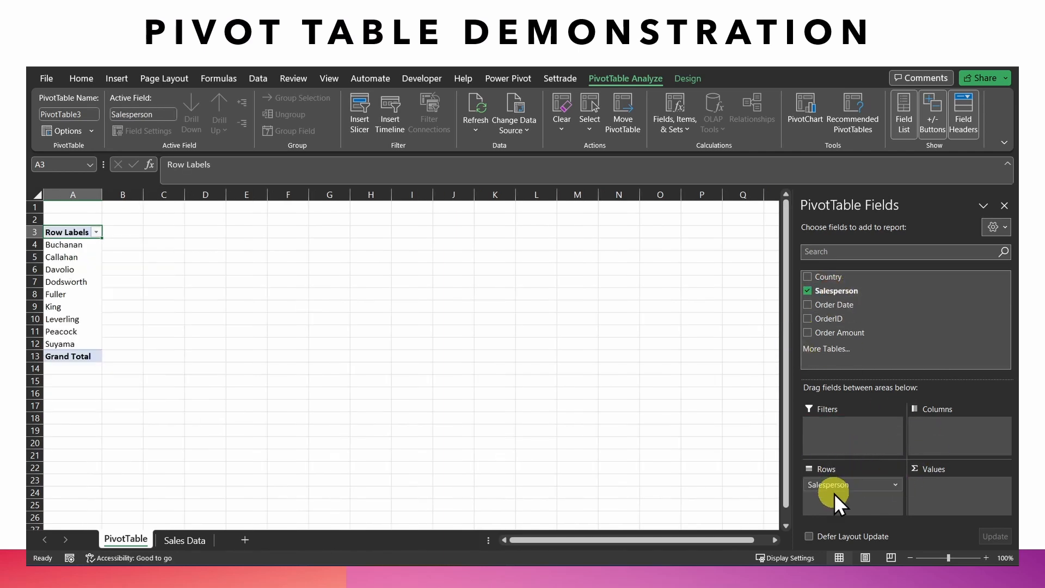
{"action": "double_click", "coordinate": [76, 232]}
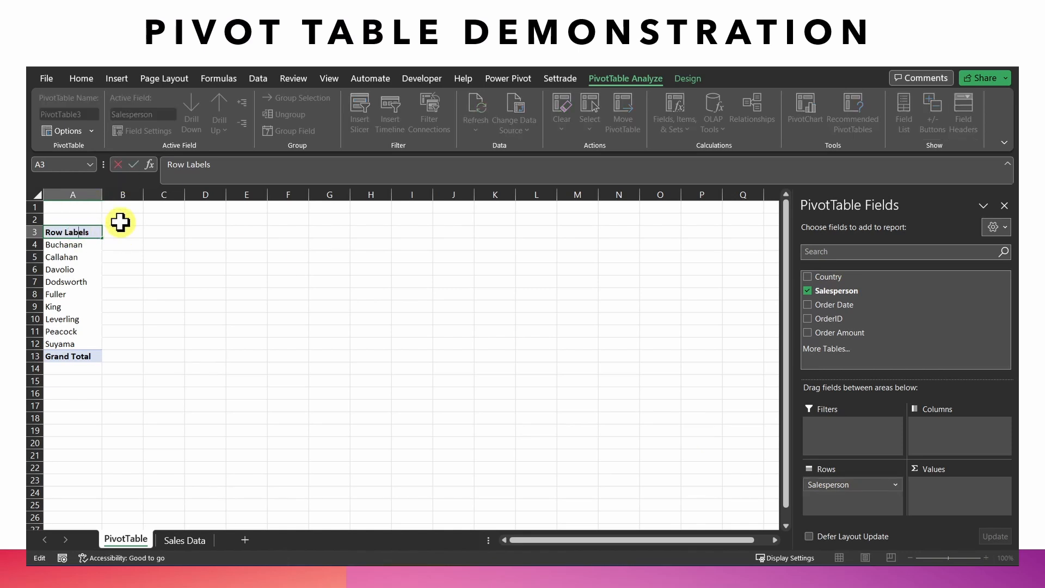
{"action": "key", "text": "ctrl+a"}
{"action": "type", "text": "Suyama"}
{"action": "type", "text": "alesPerson"}
{"action": "key", "text": "Return"}
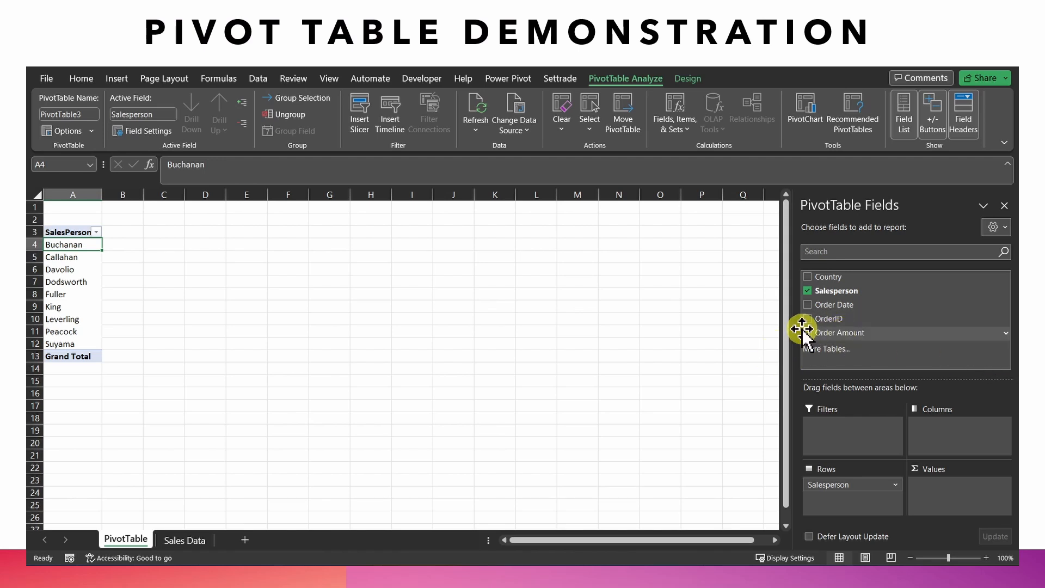
- Add Order Amount as a summed value field and replace "Sum" with "Total" in its custom name
{"action": "left_click_drag", "start_coordinate": [837, 333], "coordinate": [930, 493]}
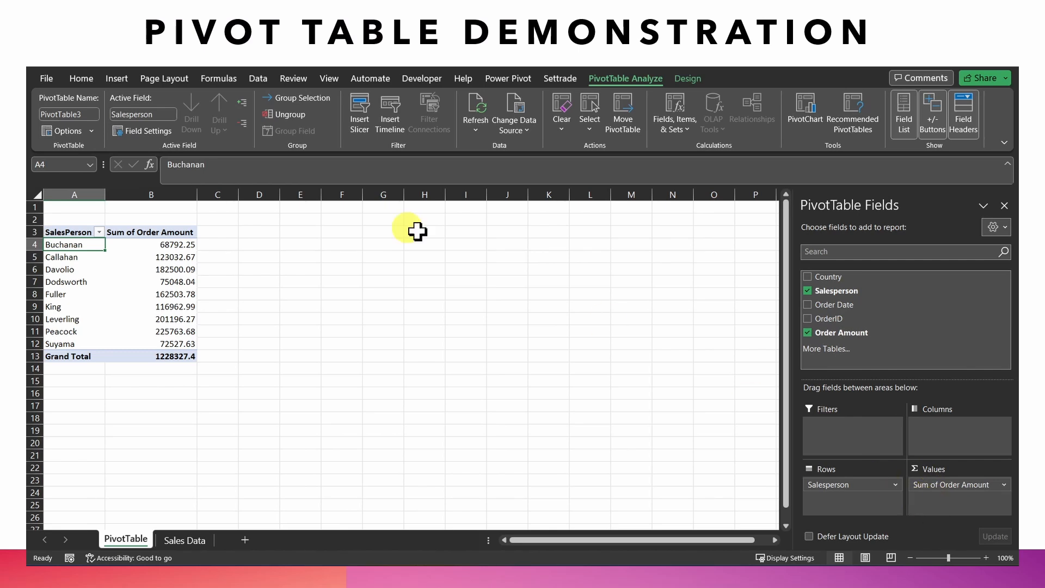
{"action": "double_click", "coordinate": [154, 233]}
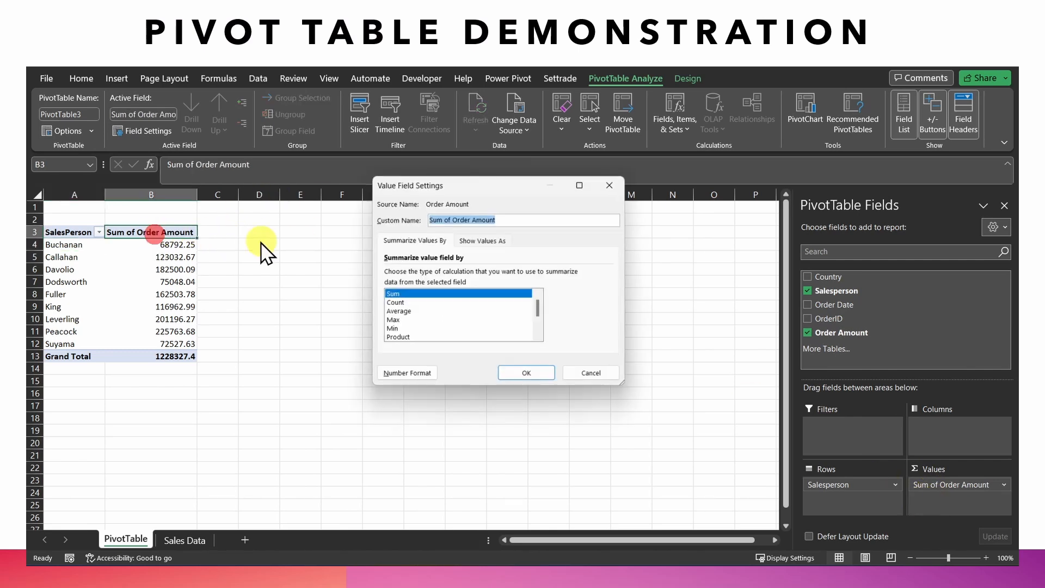
{"action": "key", "text": "Home"}
{"action": "key", "text": "ctrl+shift+Right"}
{"action": "type", "text": "To"}
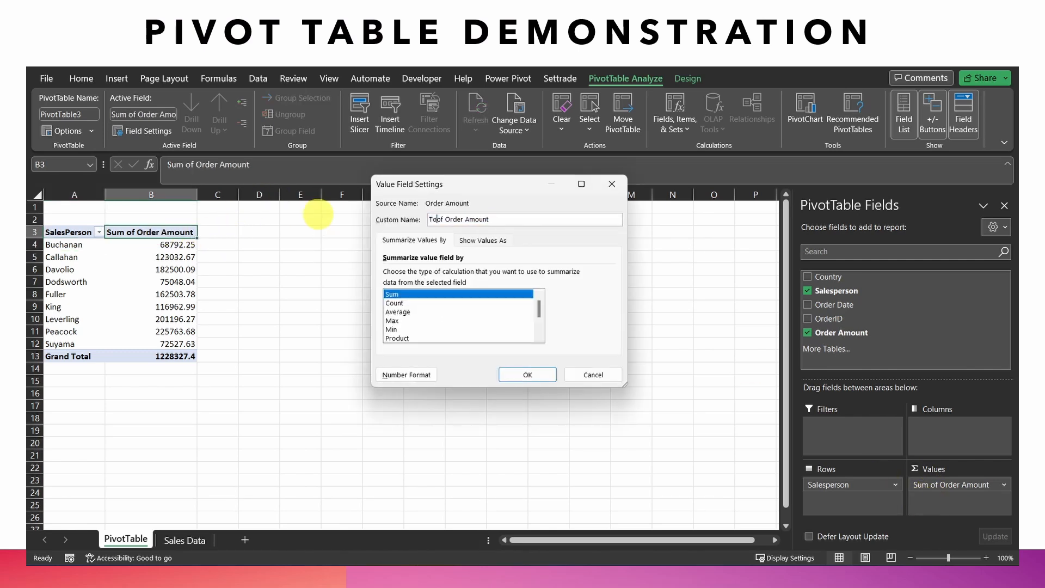
{"action": "type", "text": "tal"}
{"action": "key", "text": "Return"}
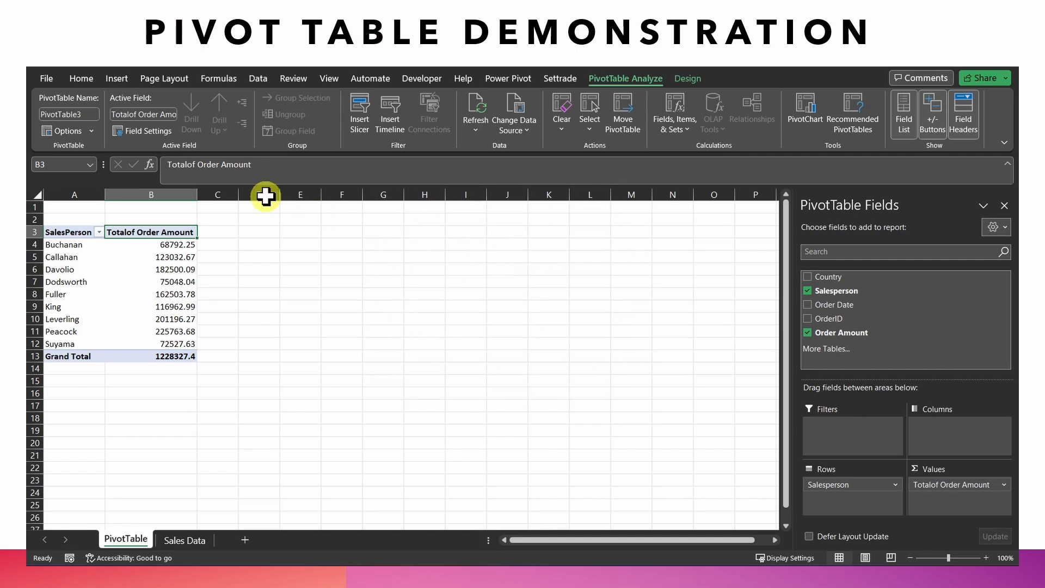
- Correct the spacing in the Order Amount field's custom name so it reads "Total of Order Amount"
{"action": "double_click", "coordinate": [154, 232]}
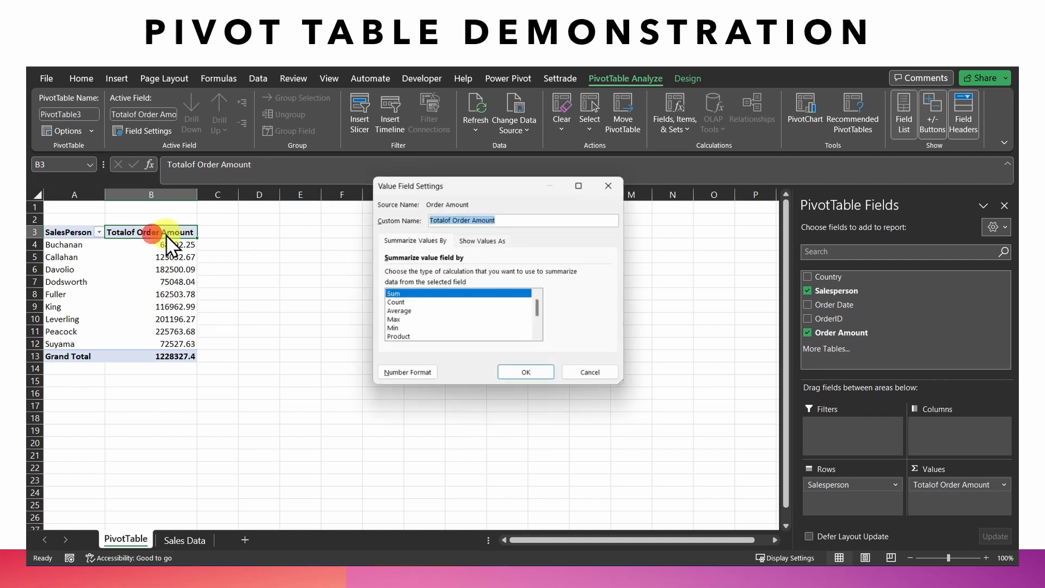
{"action": "left_click", "coordinate": [445, 220]}
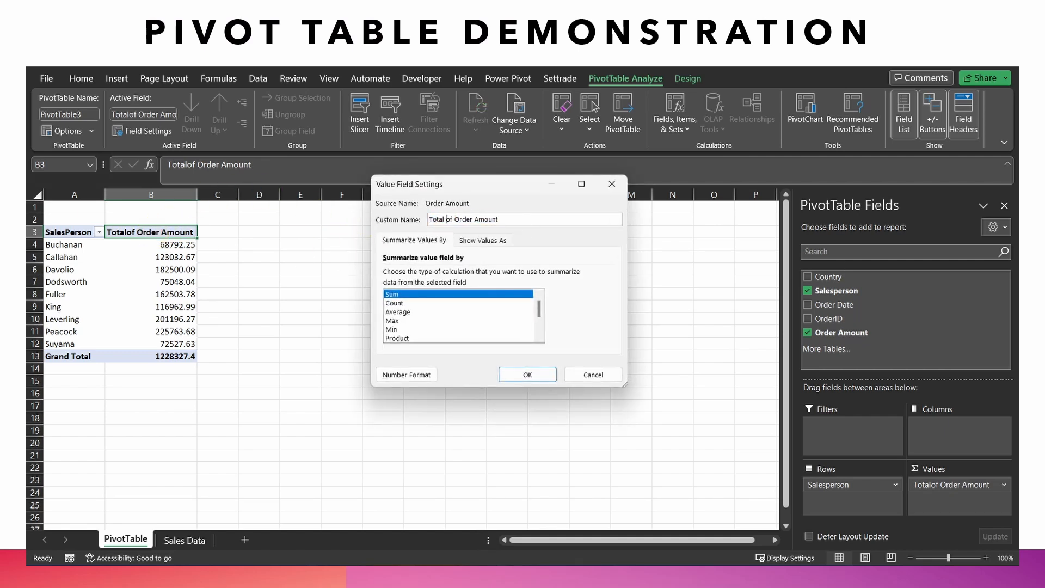
{"action": "key", "text": "Return"}
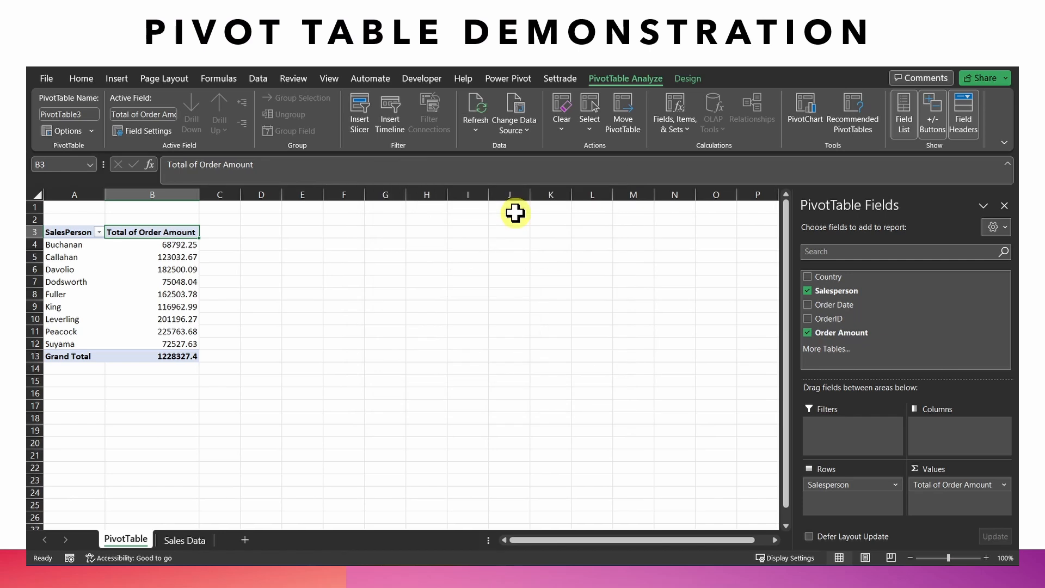
- Format the Total of Order Amount values in B4:B13, including the grand total, as dollar accounting
{"action": "left_click_drag", "start_coordinate": [166, 245], "coordinate": [168, 354]}
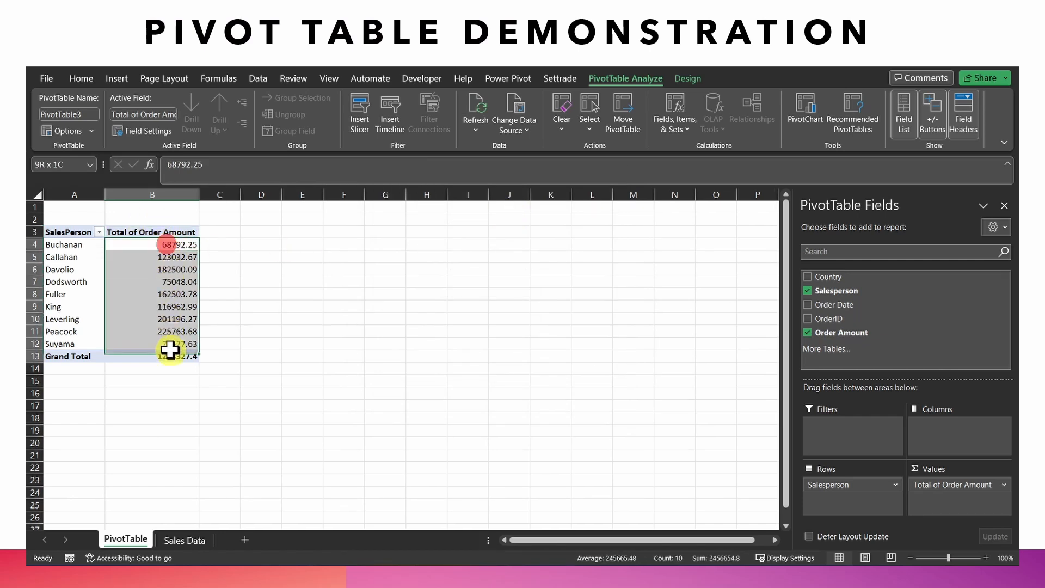
{"action": "left_click", "coordinate": [83, 76]}
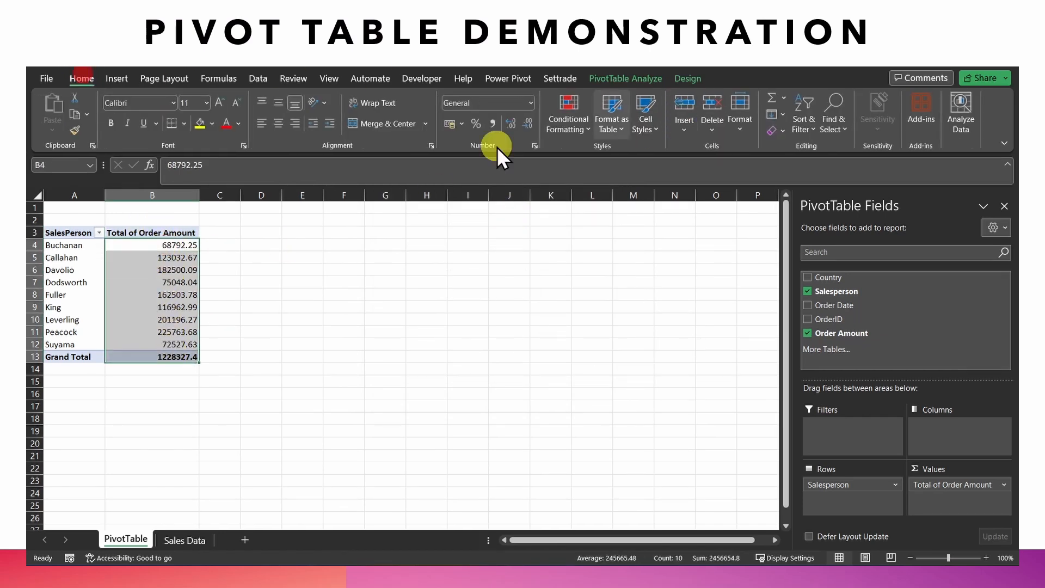
{"action": "left_click", "coordinate": [462, 124]}
{"action": "left_click", "coordinate": [481, 159]}
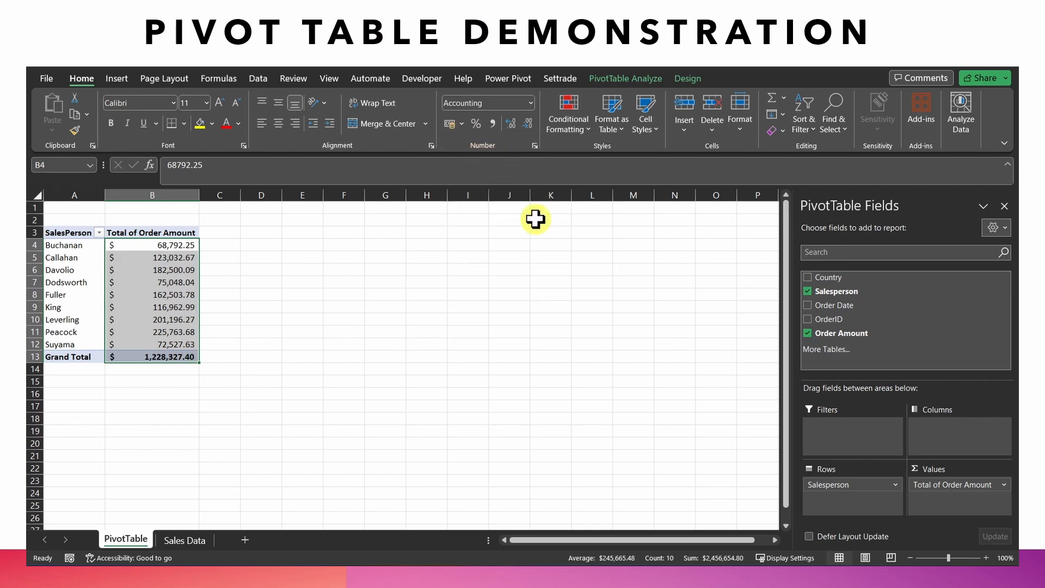
- Apply blue gradient-fill data bars to the order totals in B4:B12, leaving out the grand total
{"action": "left_click_drag", "start_coordinate": [177, 243], "coordinate": [177, 344]}
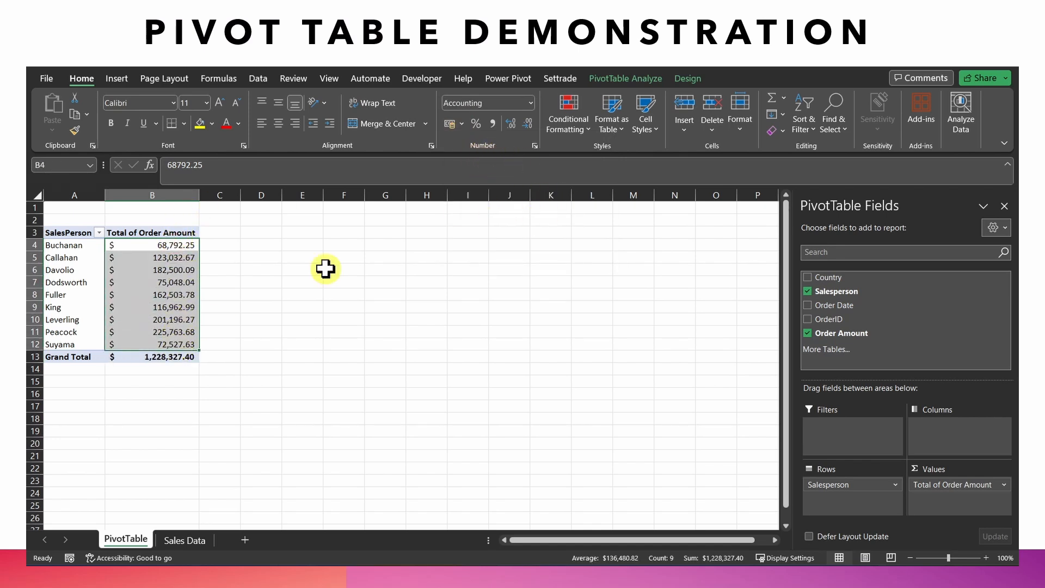
{"action": "left_click", "coordinate": [561, 117]}
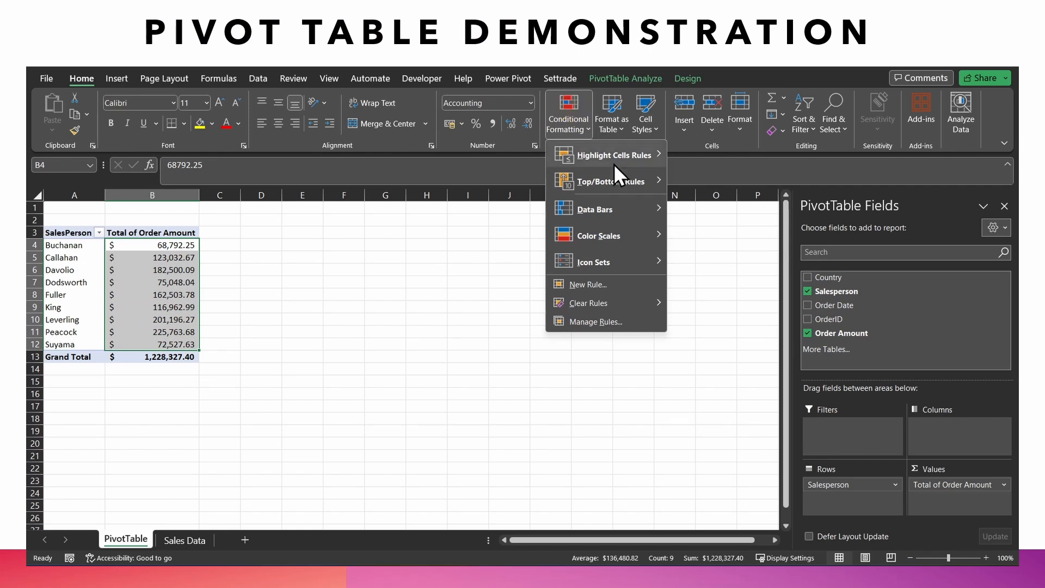
{"action": "mouse_move", "coordinate": [629, 210]}
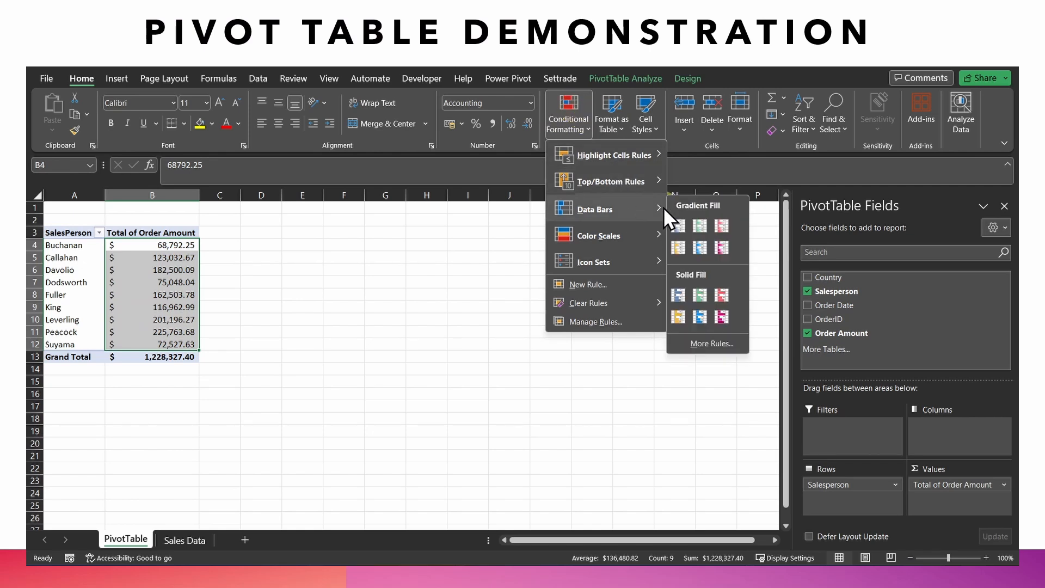
{"action": "left_click", "coordinate": [678, 225]}
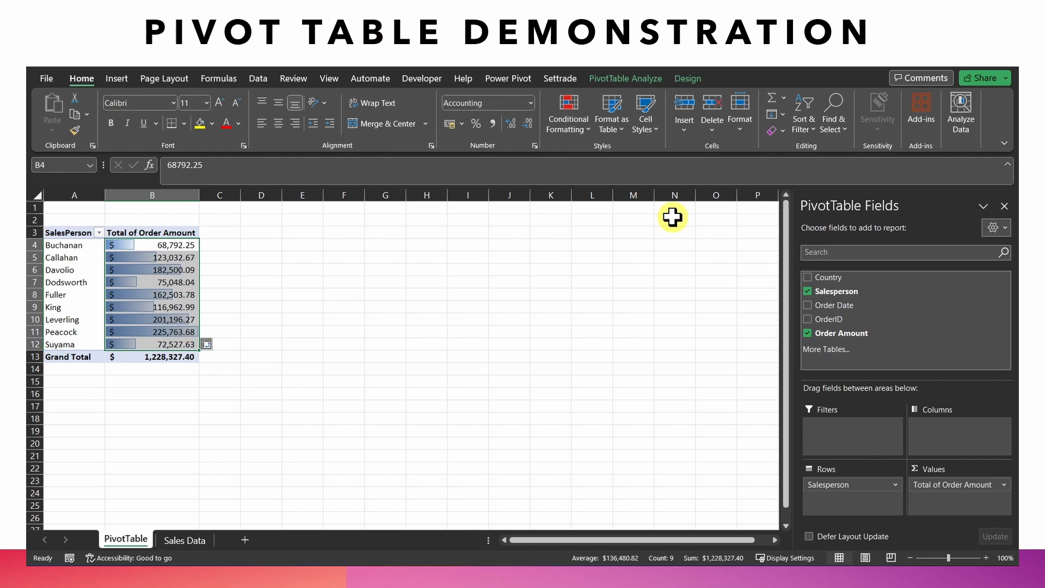
- Insert an Order Date timeline for the pivot table, place it beside the table near D3, and set its time level to years
{"action": "left_click", "coordinate": [645, 78]}
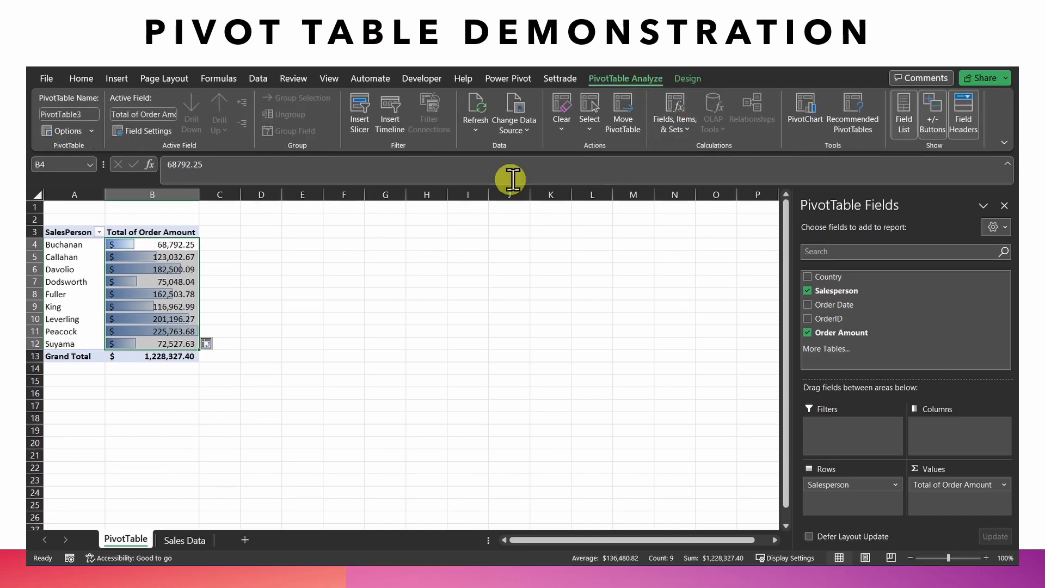
{"action": "left_click", "coordinate": [388, 111]}
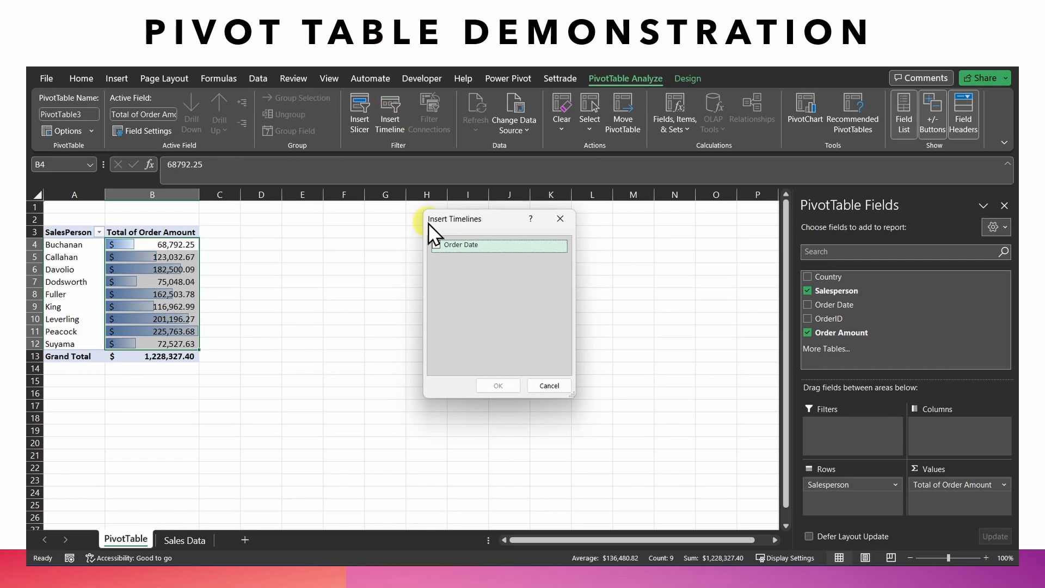
{"action": "left_click", "coordinate": [436, 245]}
{"action": "left_click", "coordinate": [495, 385]}
{"action": "left_click", "coordinate": [368, 332]}
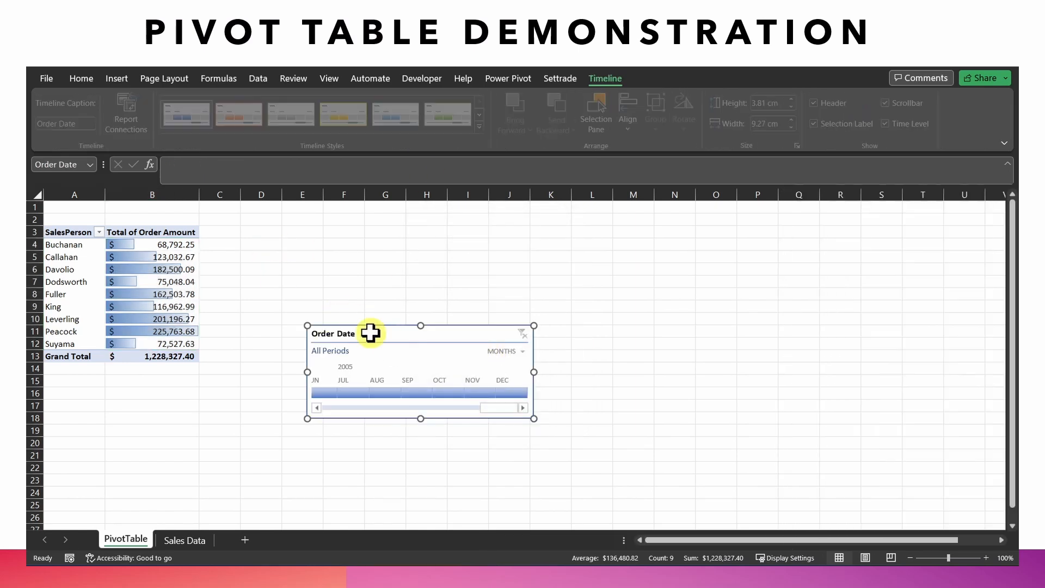
{"action": "left_click_drag", "start_coordinate": [390, 333], "coordinate": [324, 226]}
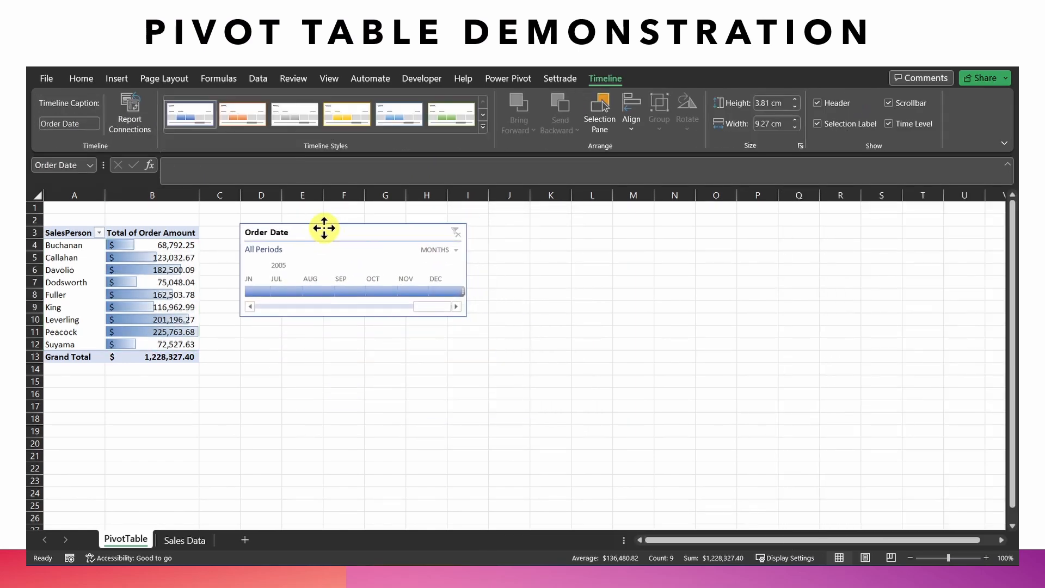
{"action": "left_click", "coordinate": [437, 246]}
{"action": "left_click", "coordinate": [447, 267]}
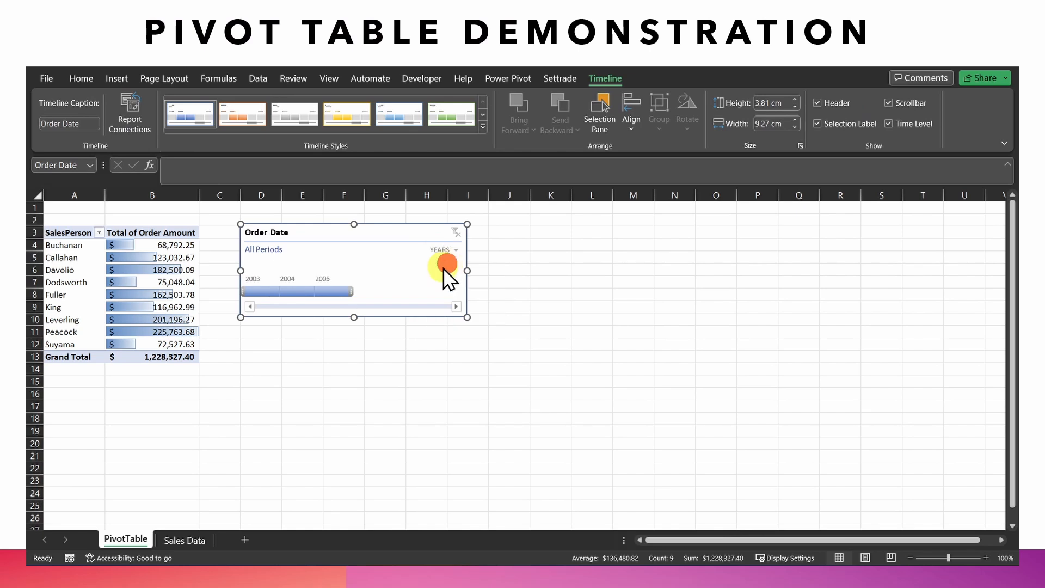
- Filter the pivot table by the single years 2004, 2005 and 2003 on the timeline, and extend the selected period to 2003 - 2005
{"action": "left_click", "coordinate": [293, 292]}
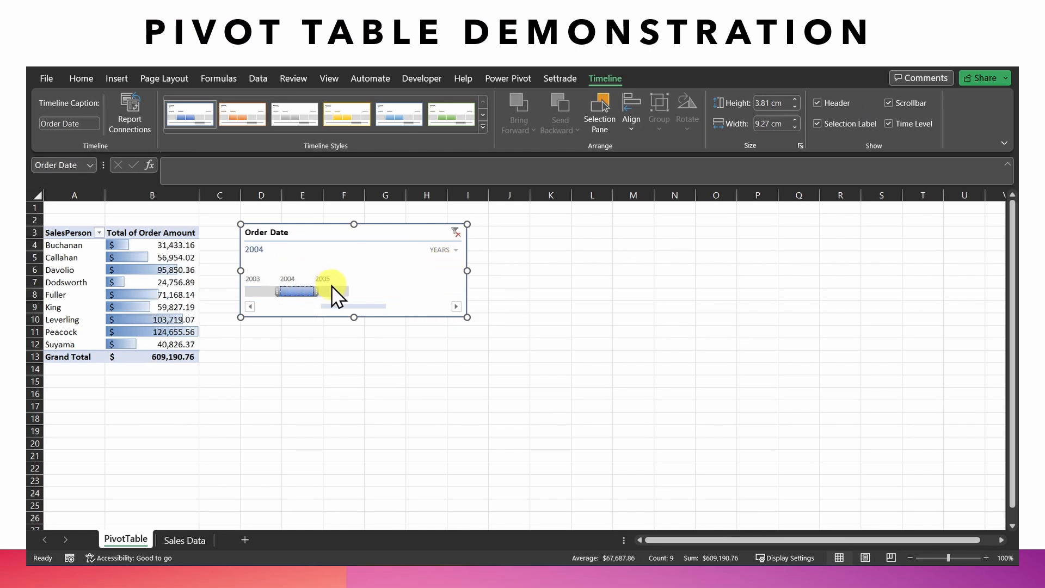
{"action": "left_click", "coordinate": [334, 289]}
{"action": "left_click", "coordinate": [293, 289]}
{"action": "left_click", "coordinate": [253, 289]}
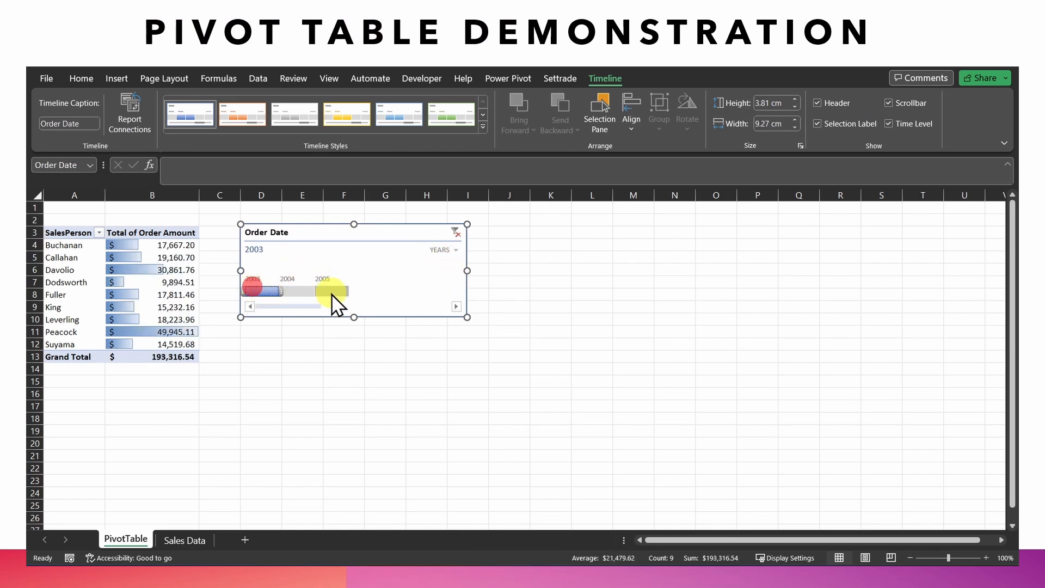
{"action": "left_click", "coordinate": [332, 290]}
{"action": "left_click", "coordinate": [287, 288]}
{"action": "left_click", "coordinate": [261, 290]}
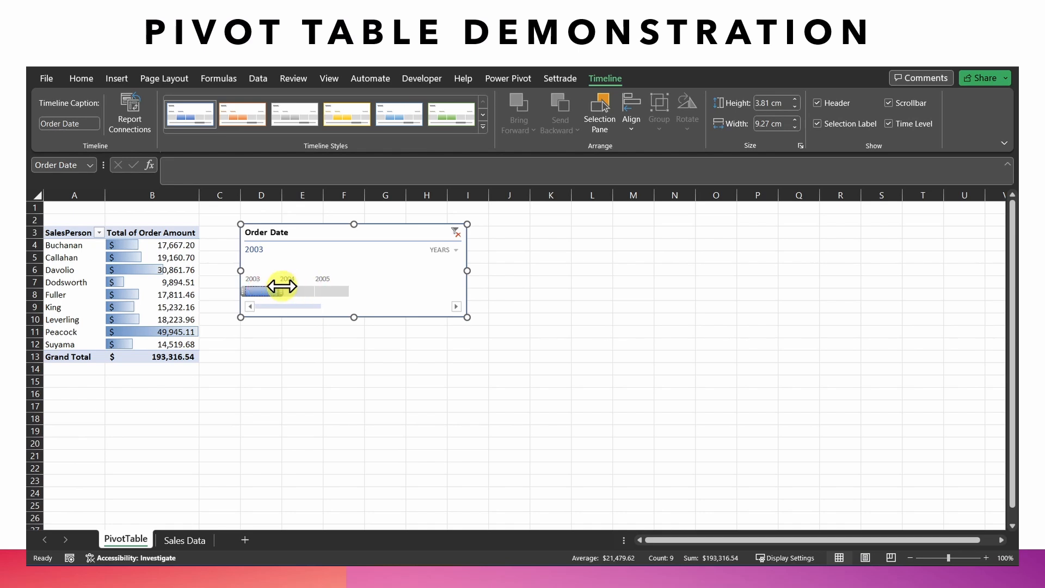
{"action": "left_click_drag", "start_coordinate": [280, 288], "coordinate": [353, 291]}
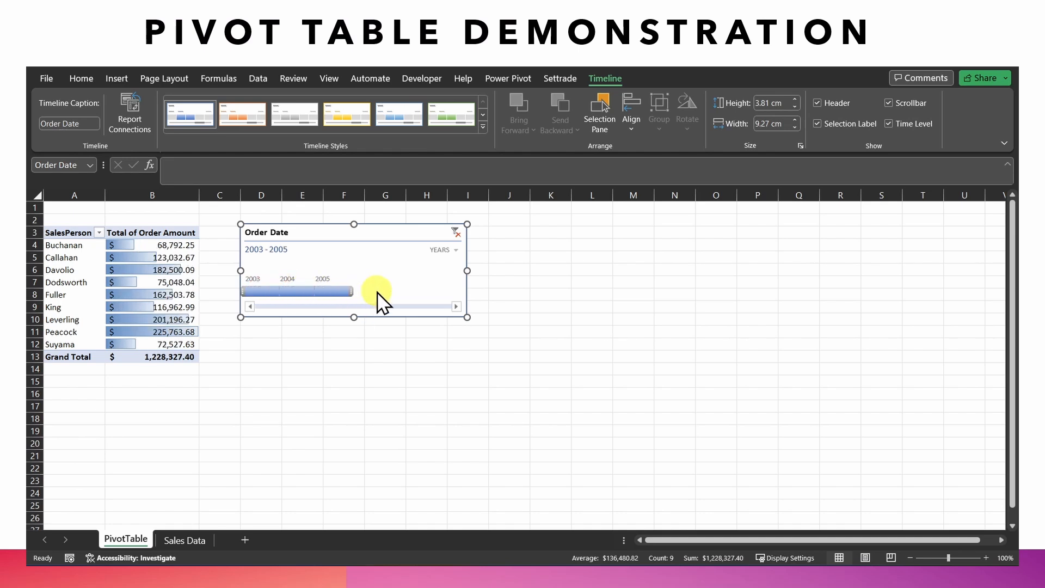